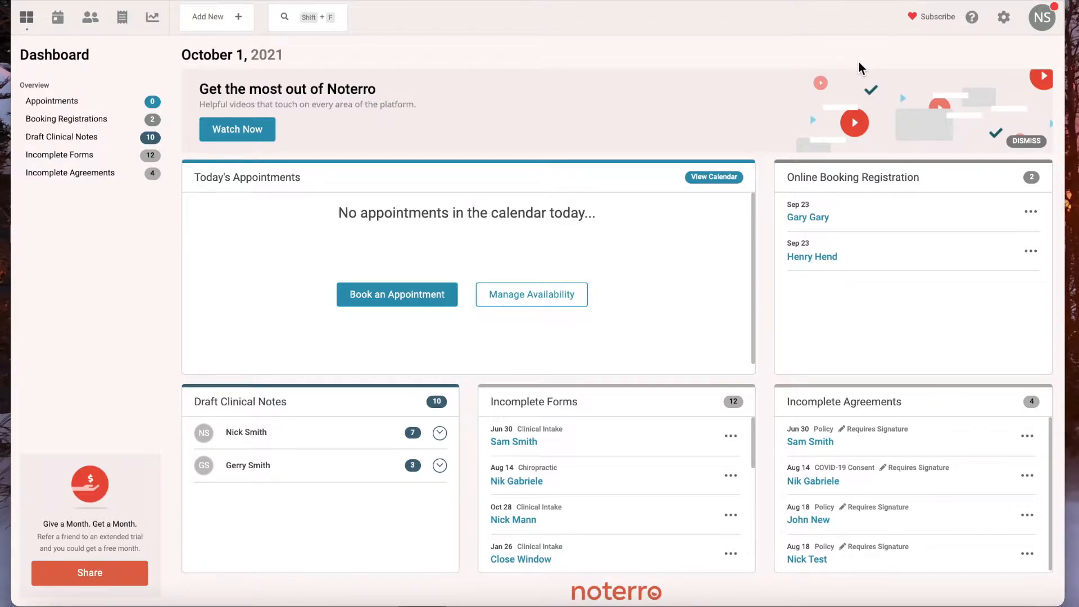
- Create a new clinic form from the COVID-19 Patient Screening Guidance template and close its form settings
click(1004, 20)
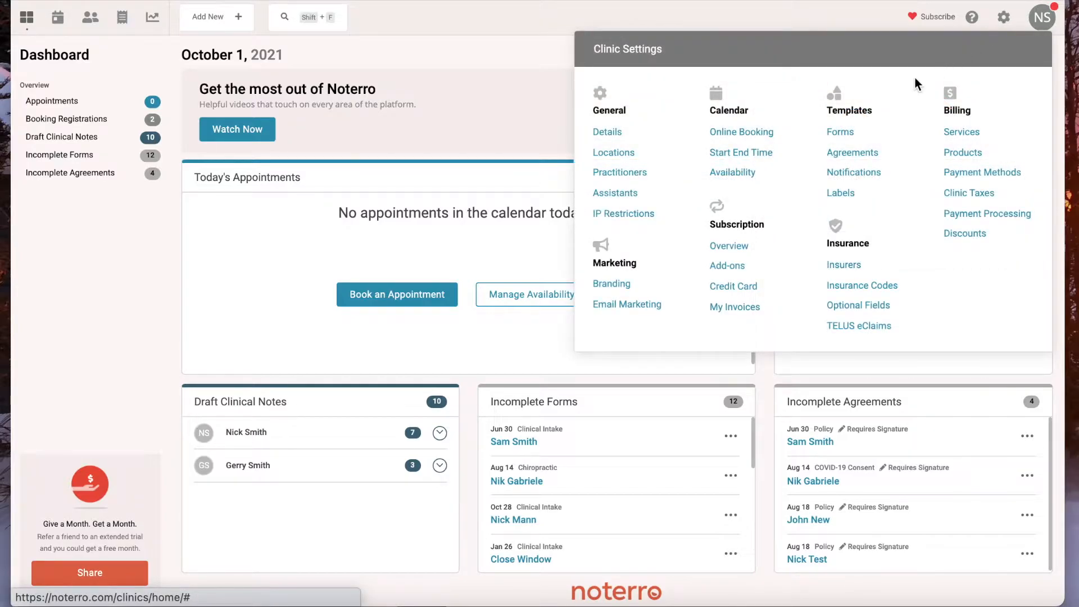
click(839, 134)
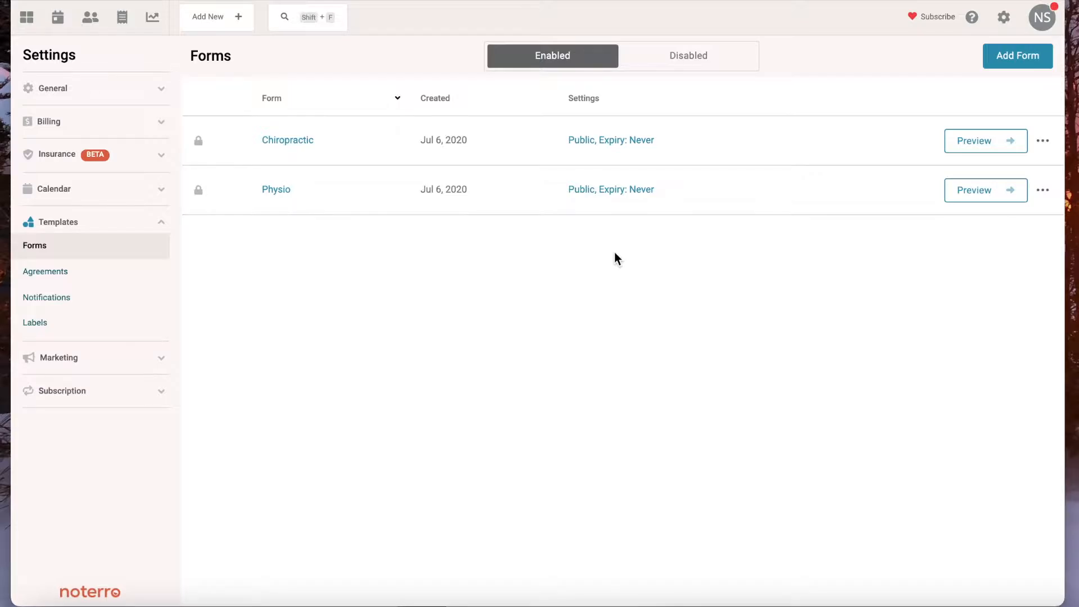
click(1010, 55)
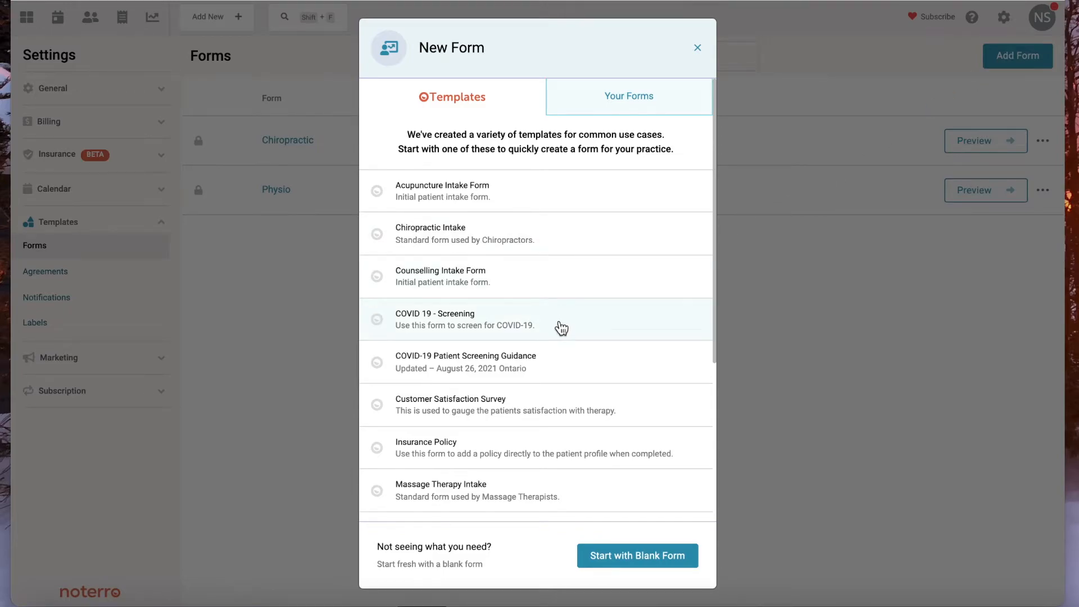
scroll(561, 328, down, 3)
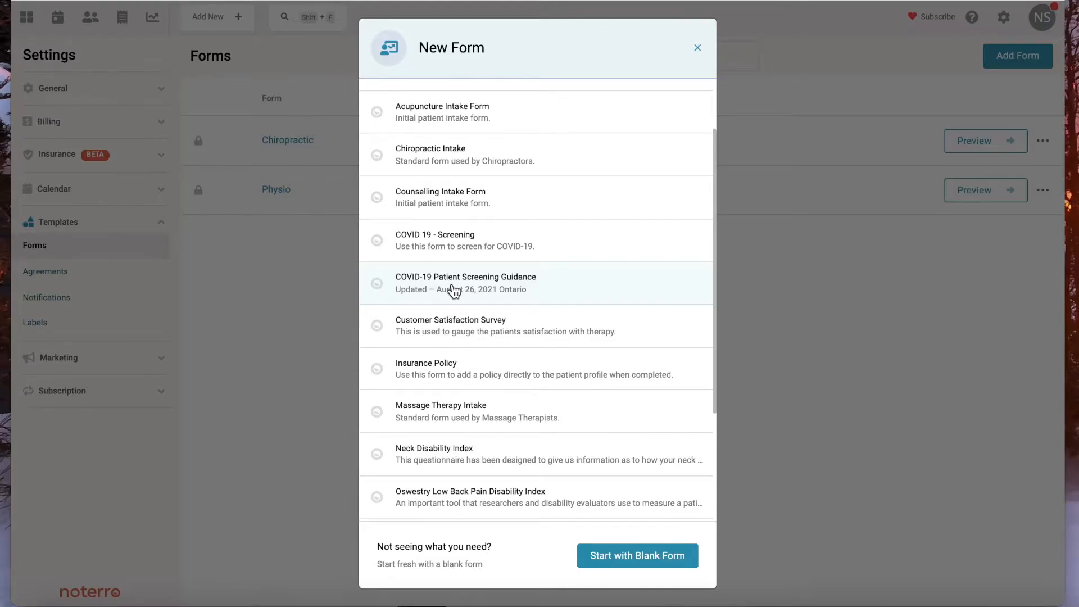
click(454, 291)
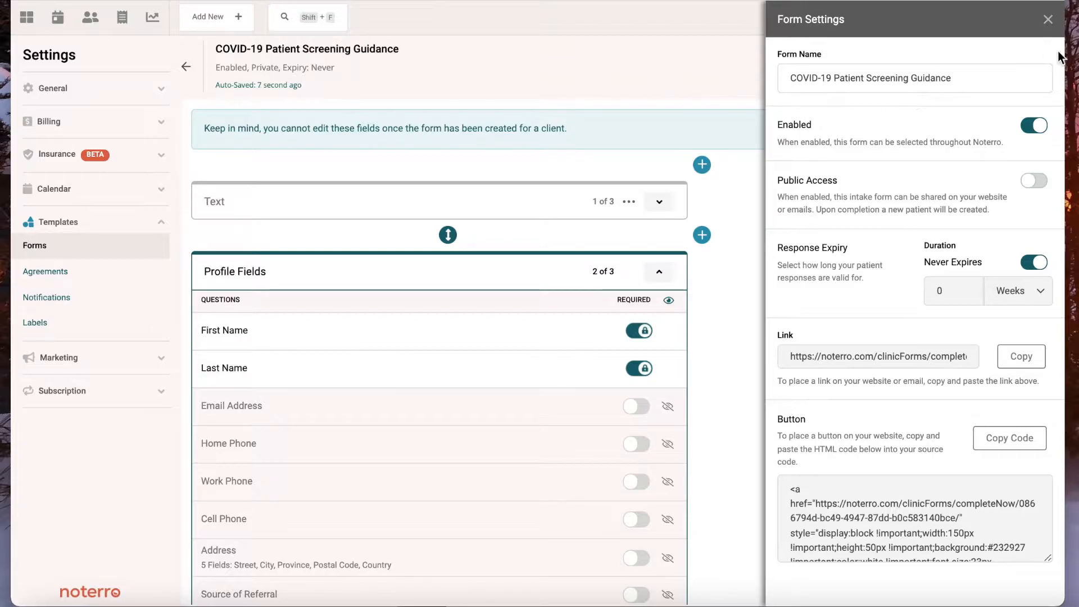
click(1047, 23)
- Review the screening form's sections, collapsing Profile Fields and examining the items under Conditions: Screening Questions
scroll(834, 315, down, 2)
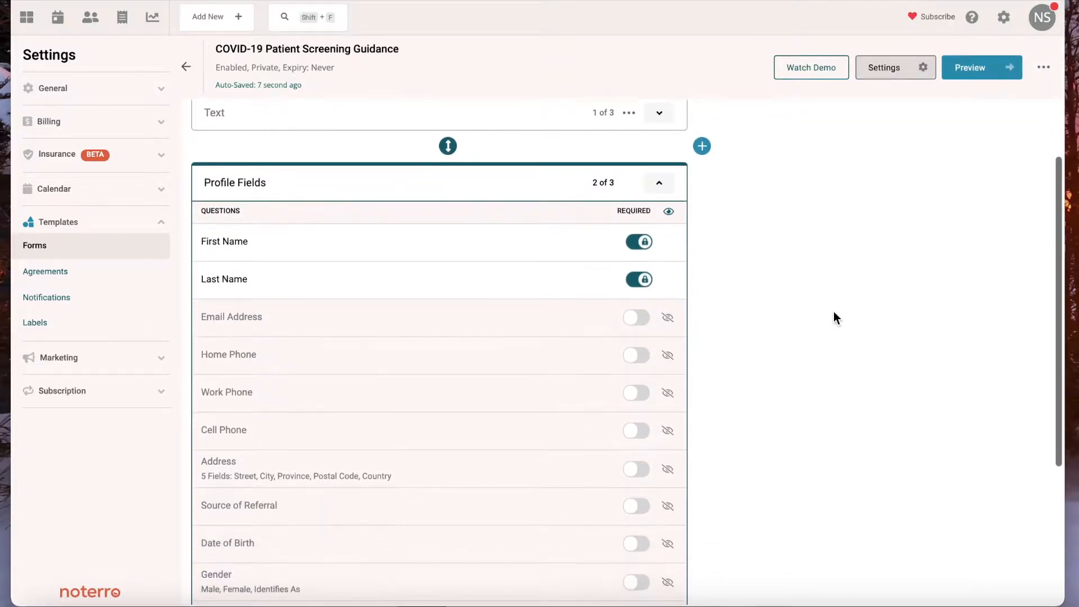
click(660, 184)
click(660, 343)
scroll(728, 332, down, 4)
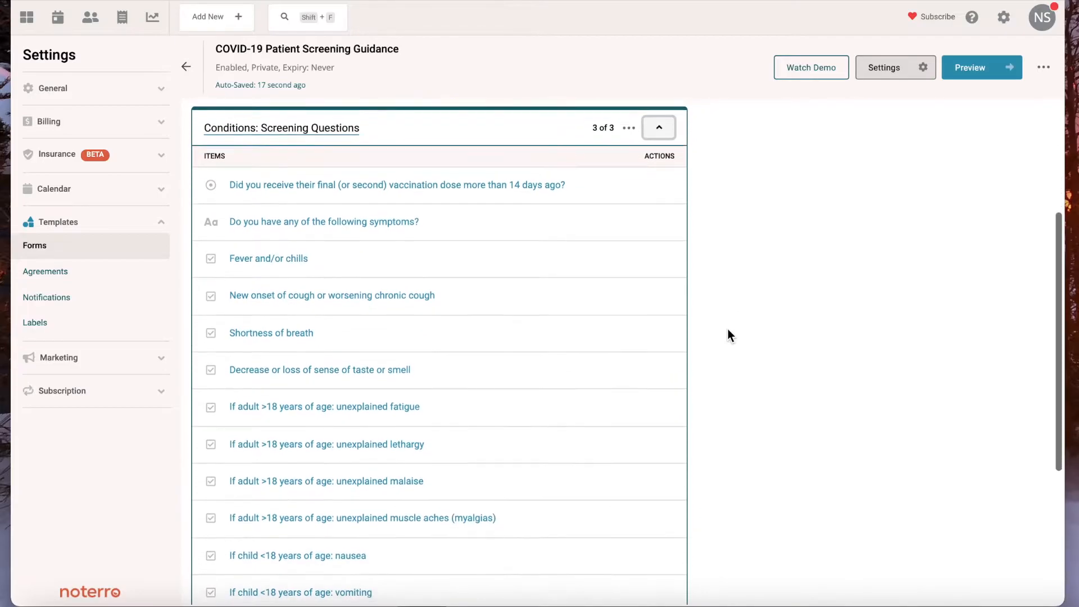
scroll(727, 329, down, 2)
scroll(727, 329, up, 4)
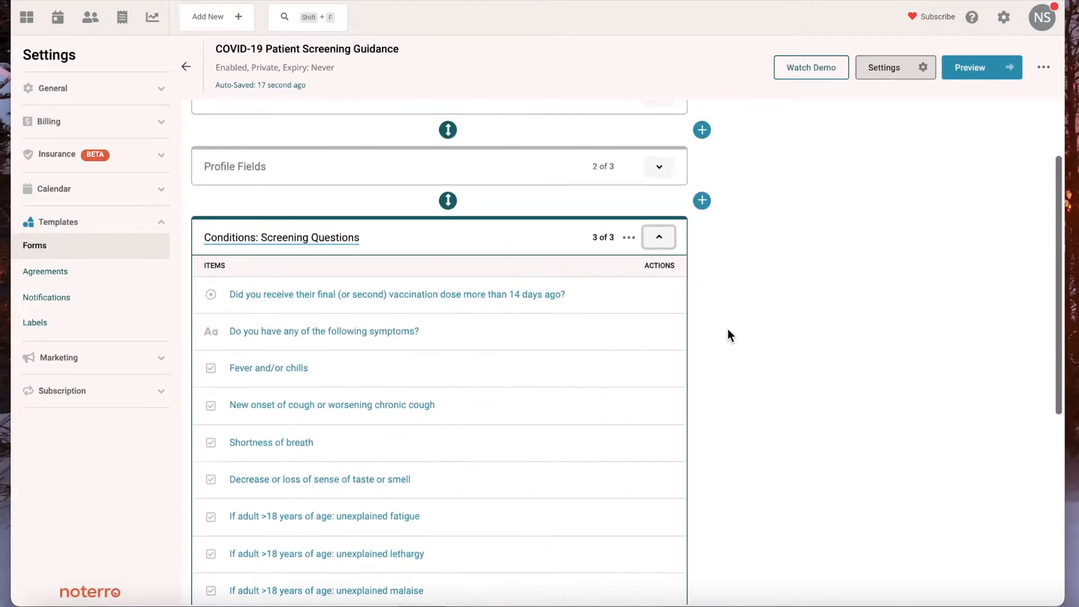
scroll(727, 329, up, 1)
click(658, 258)
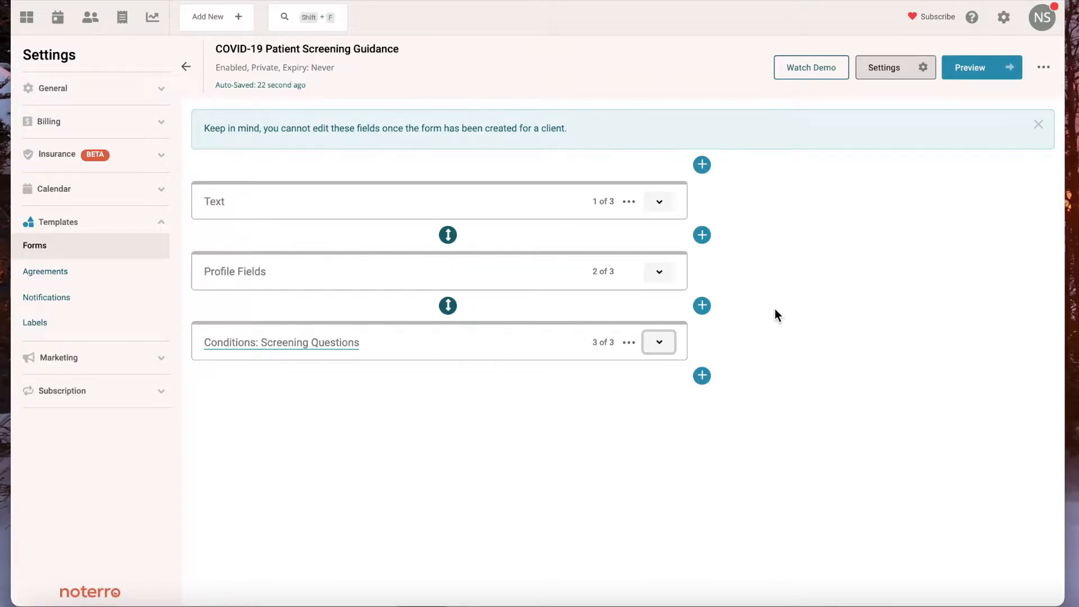
- Open the COVID-19 Consent agreement template to examine its wording and signature requirements
click(1006, 21)
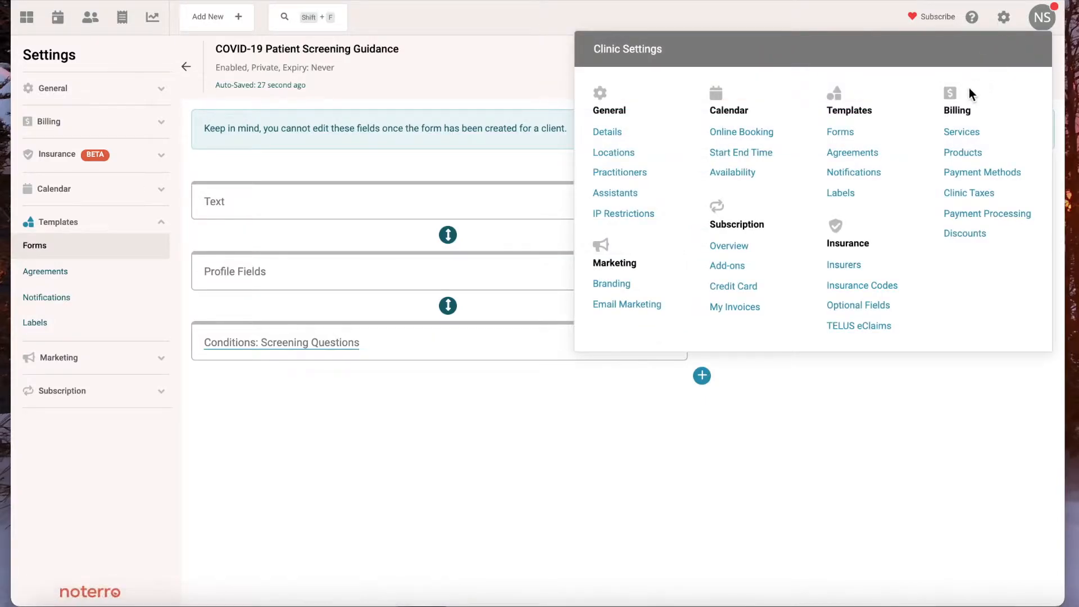
click(853, 153)
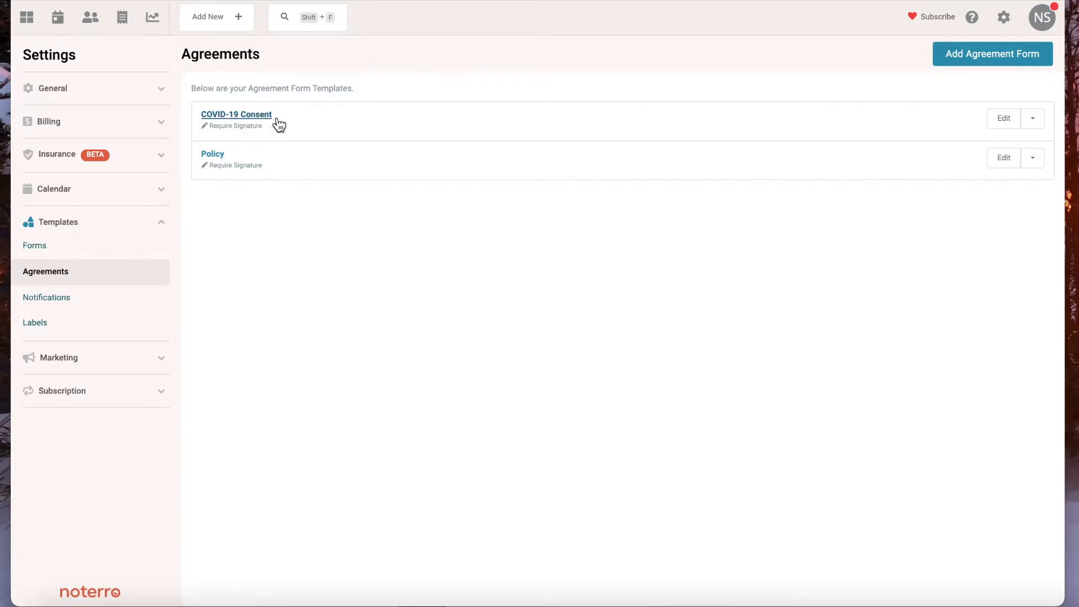
click(1002, 121)
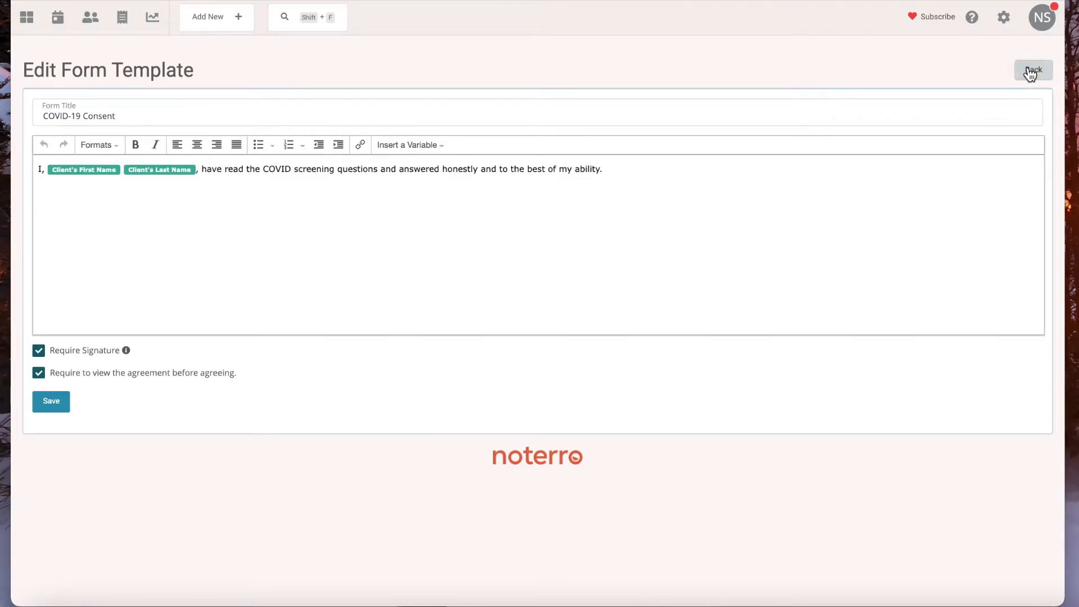
- Add an Agreements section at the end of the COVID-19 Patient Screening Guidance form, attach COVID-19 Consent, and return to the forms list
click(1006, 25)
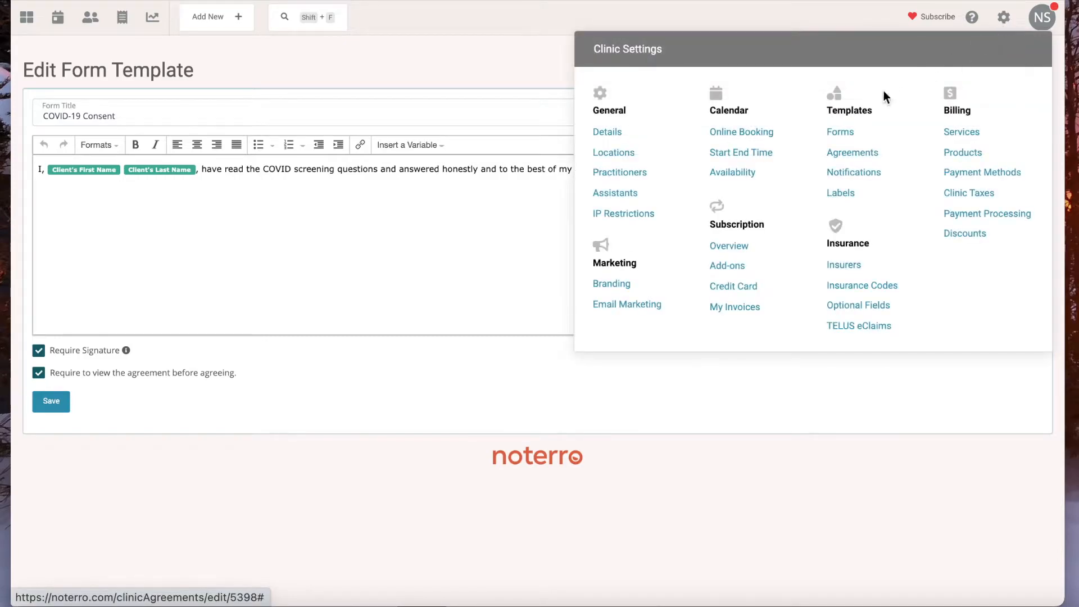
click(840, 132)
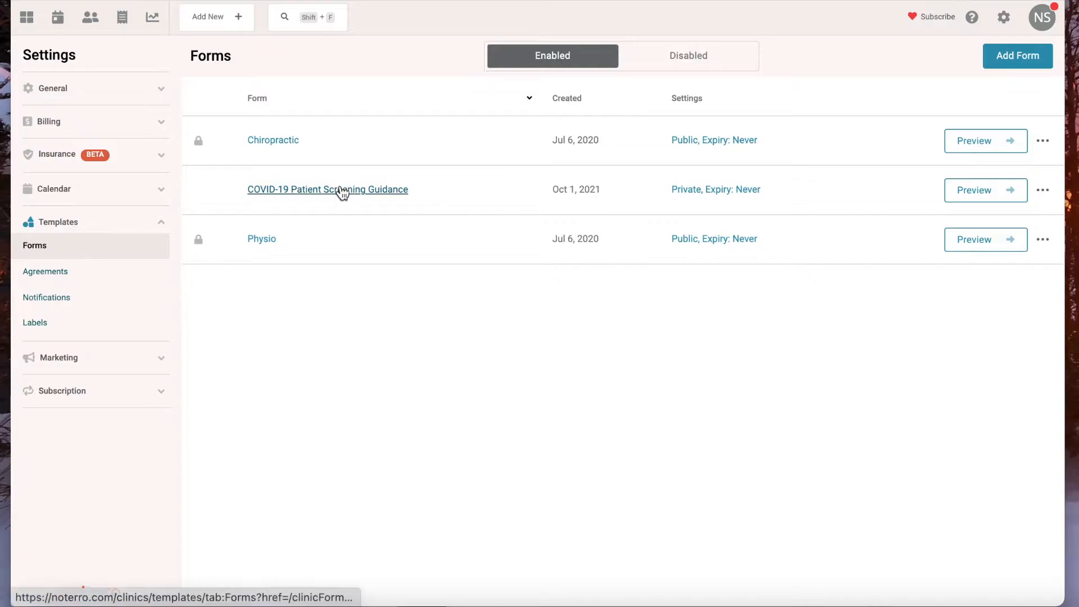
click(342, 190)
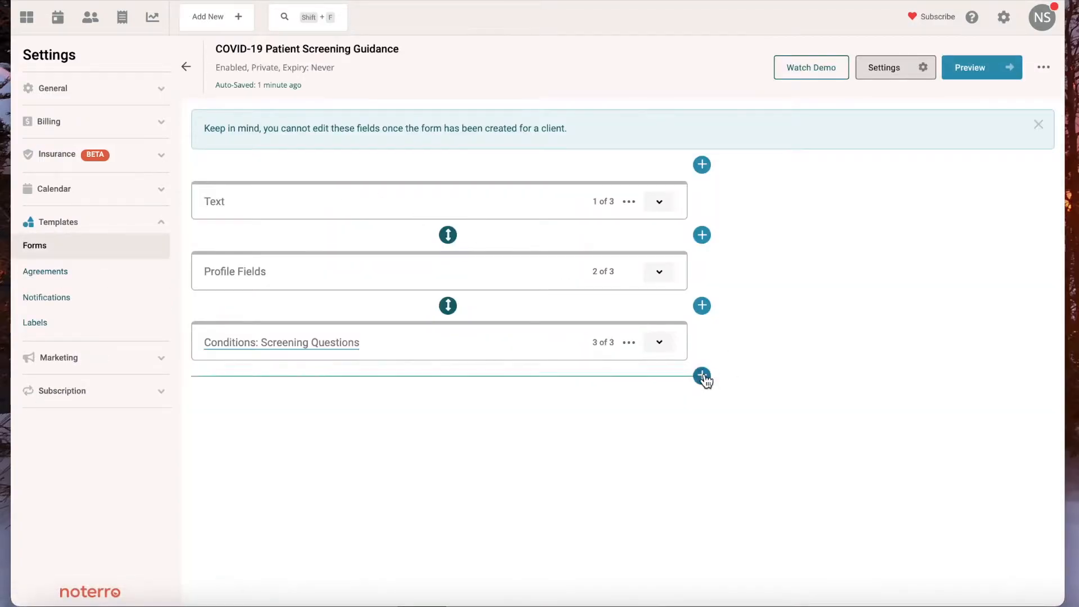
click(703, 376)
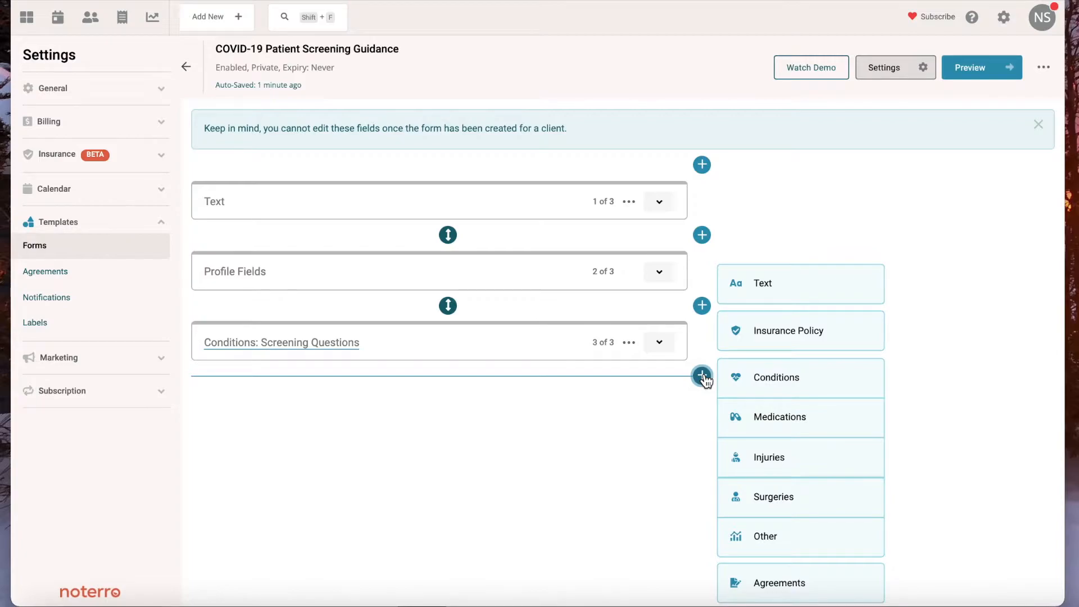
click(764, 581)
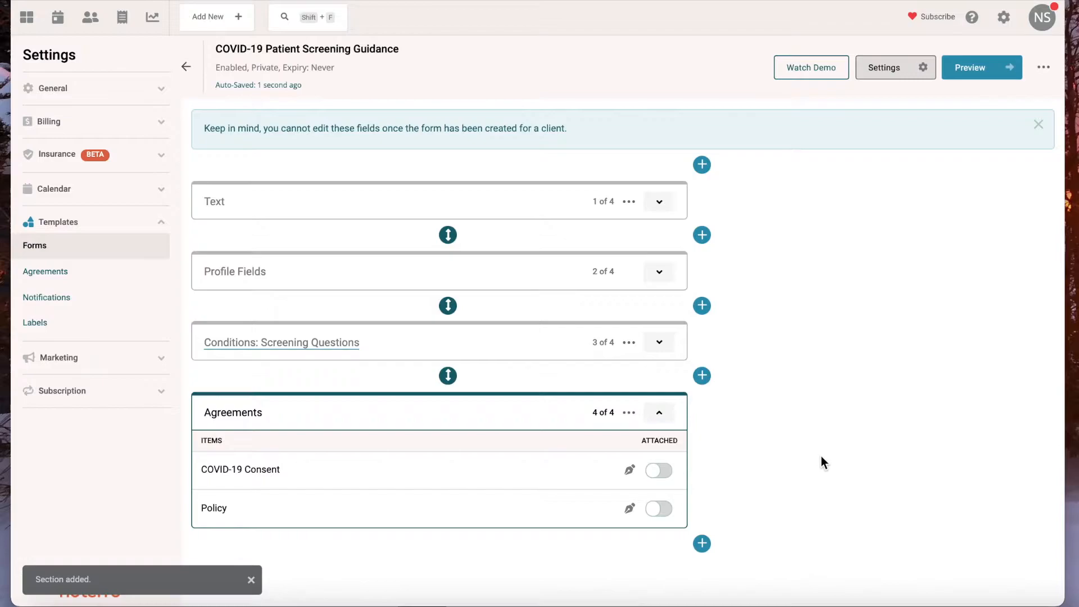
click(661, 471)
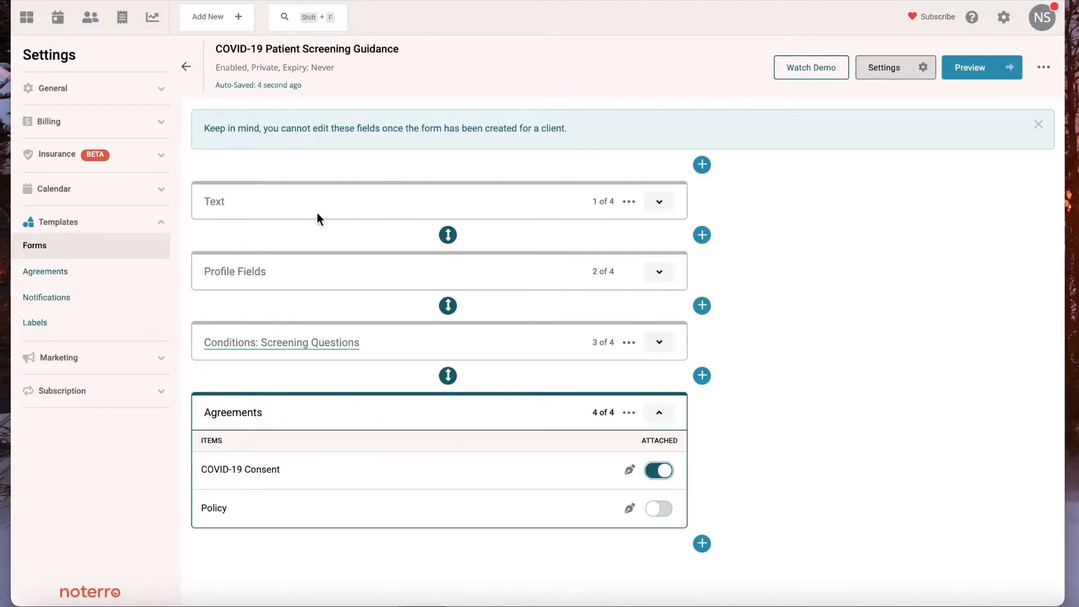
click(188, 73)
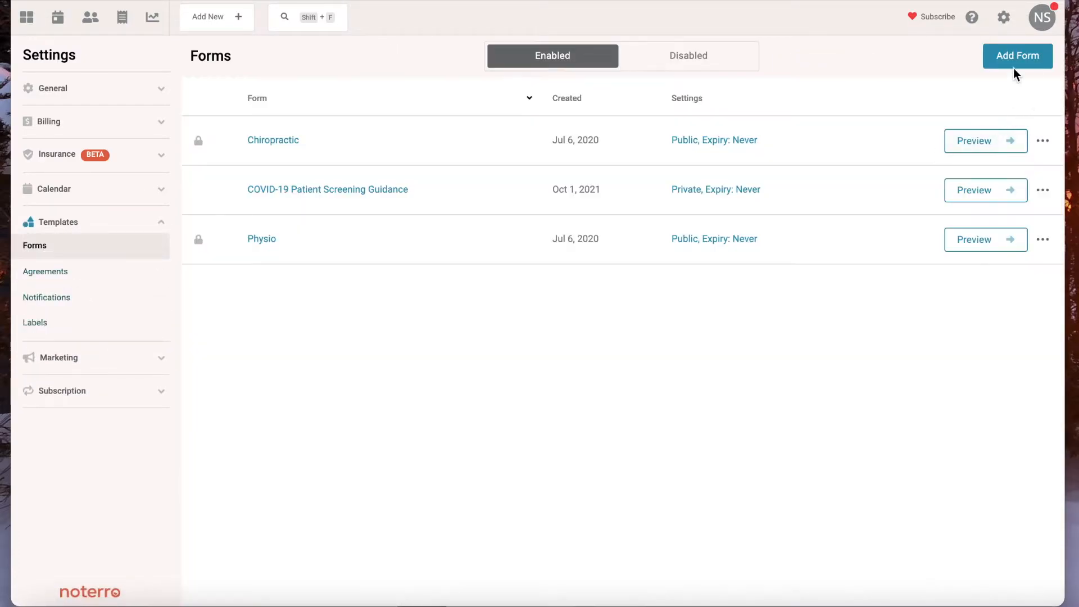
- Set the Manual Therapy service's form automation to COVID-19 Patient Screening Guidance and save the service
click(1002, 21)
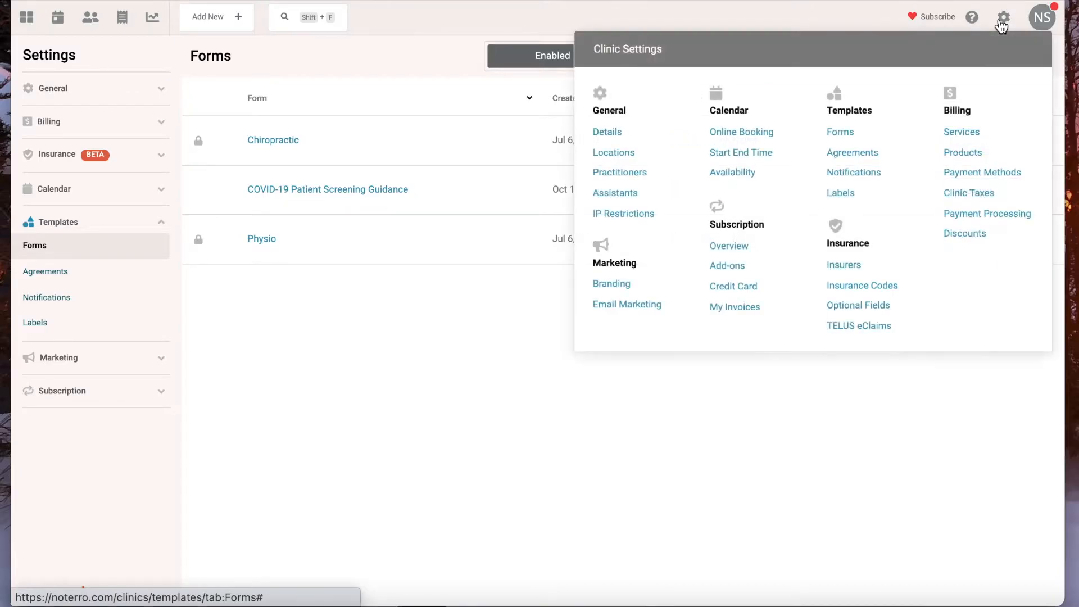
click(961, 133)
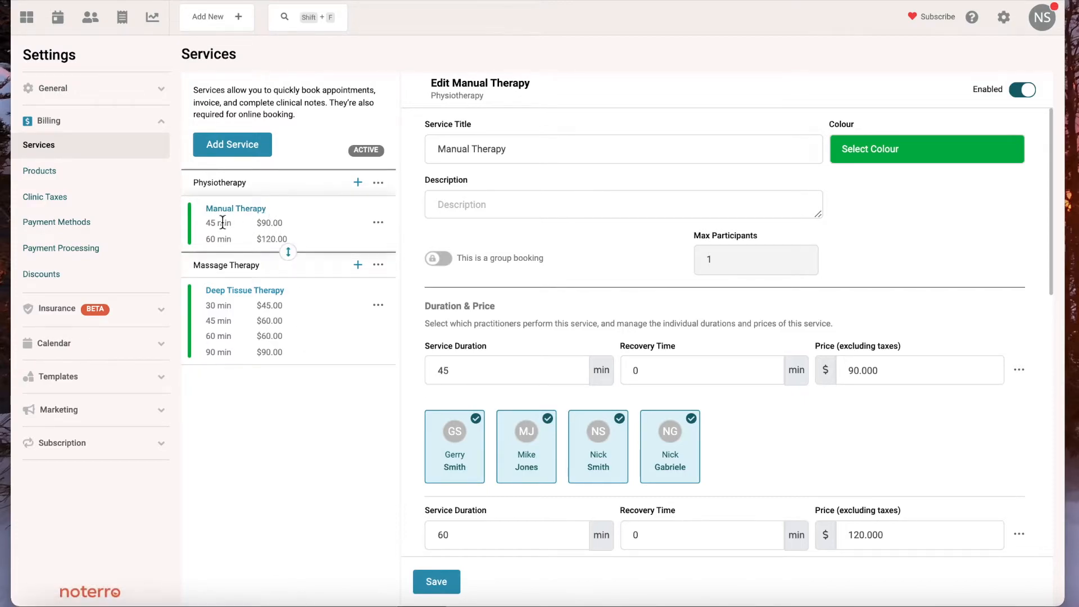
scroll(528, 325, down, 10)
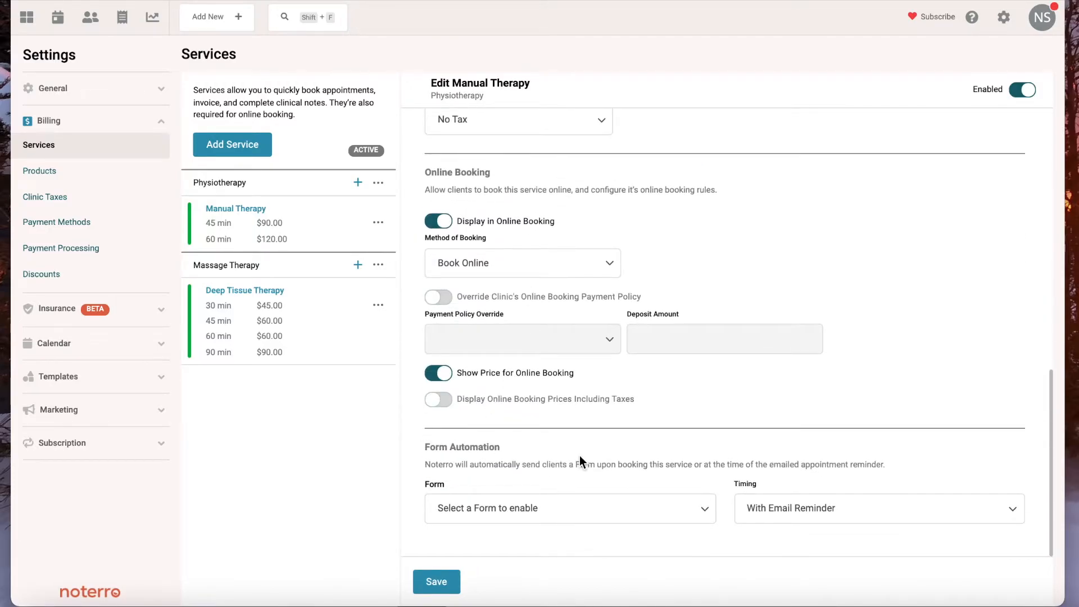
click(581, 508)
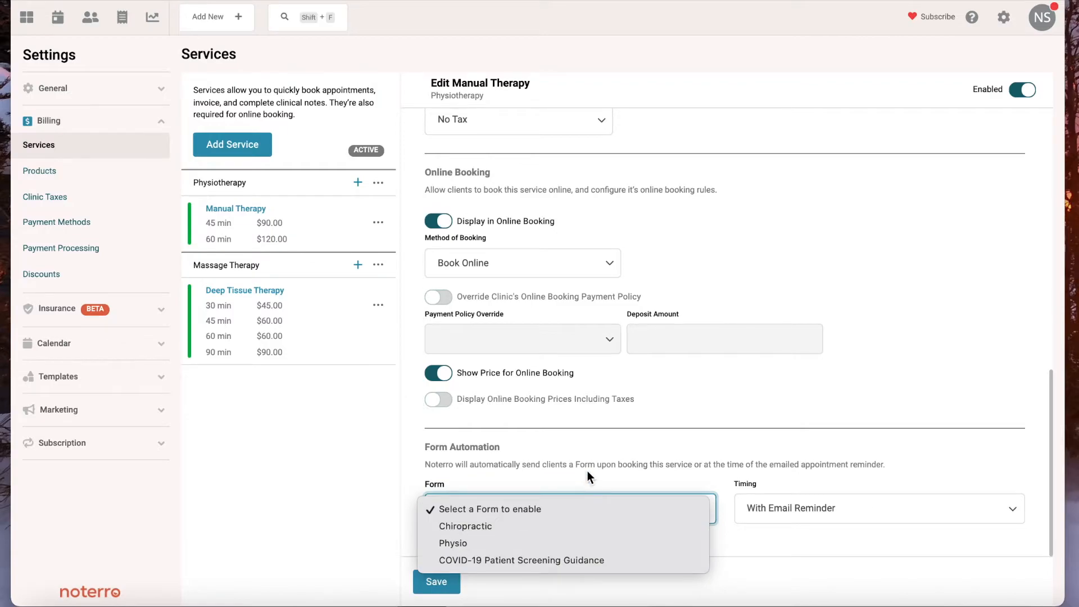
click(497, 560)
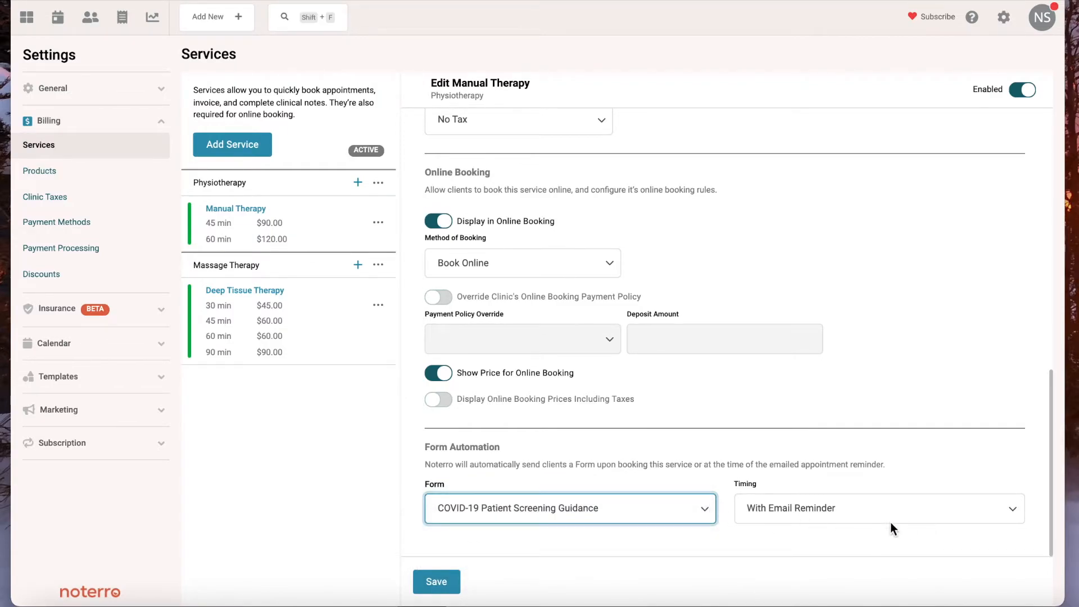
click(444, 585)
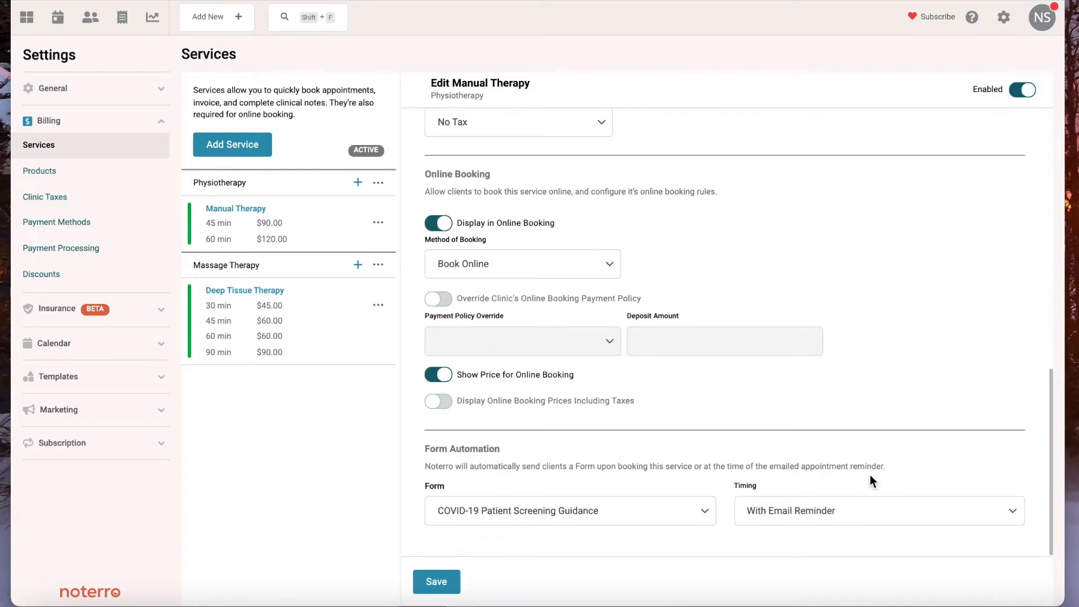
- Open the Appointment Reminder Email notification template to check its content and sending time
click(1004, 25)
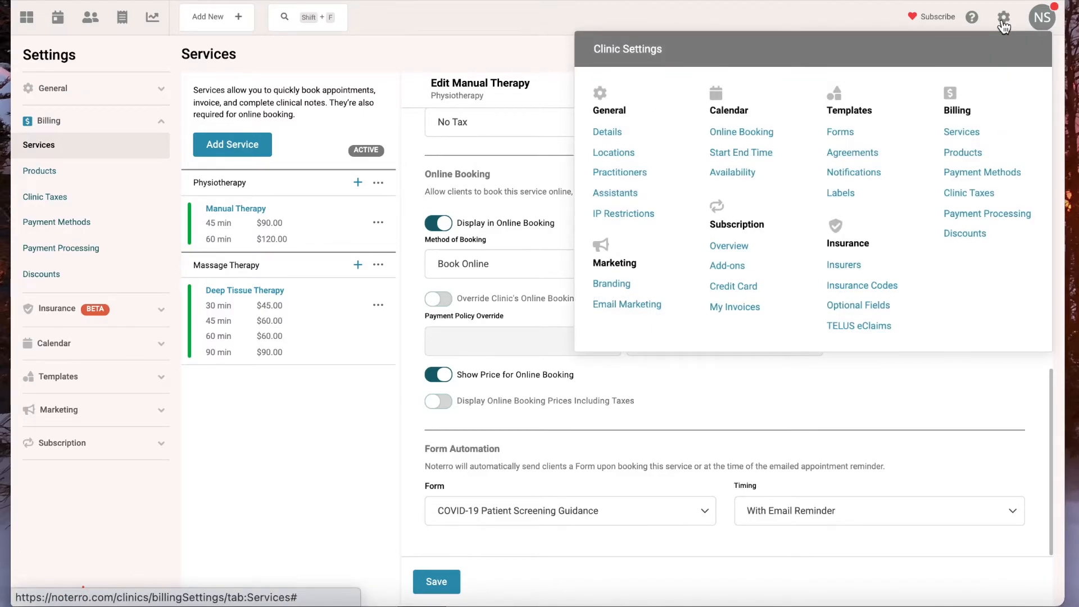
click(847, 175)
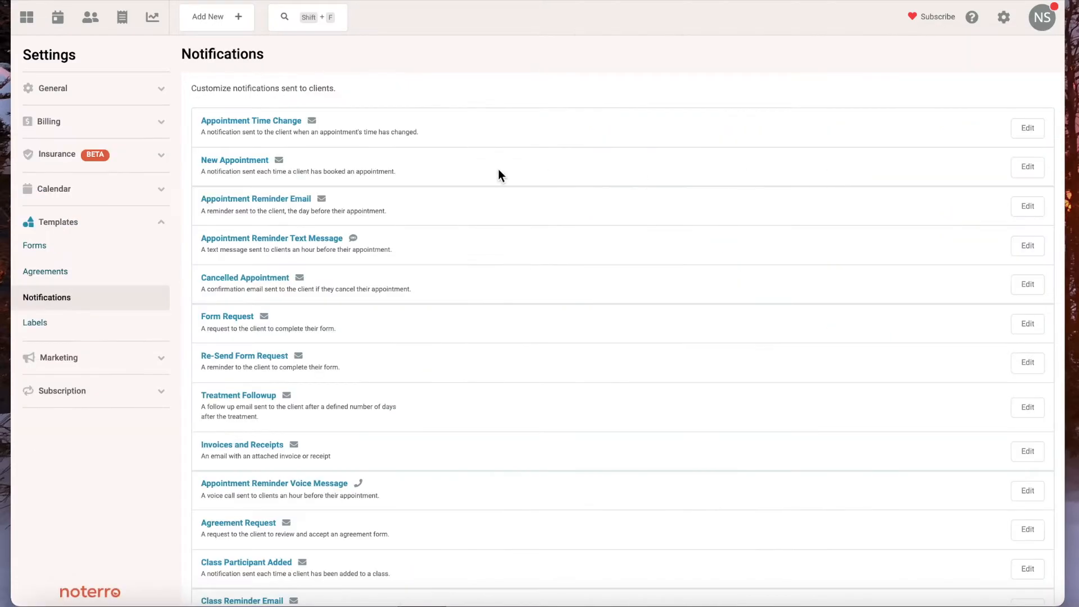
click(262, 200)
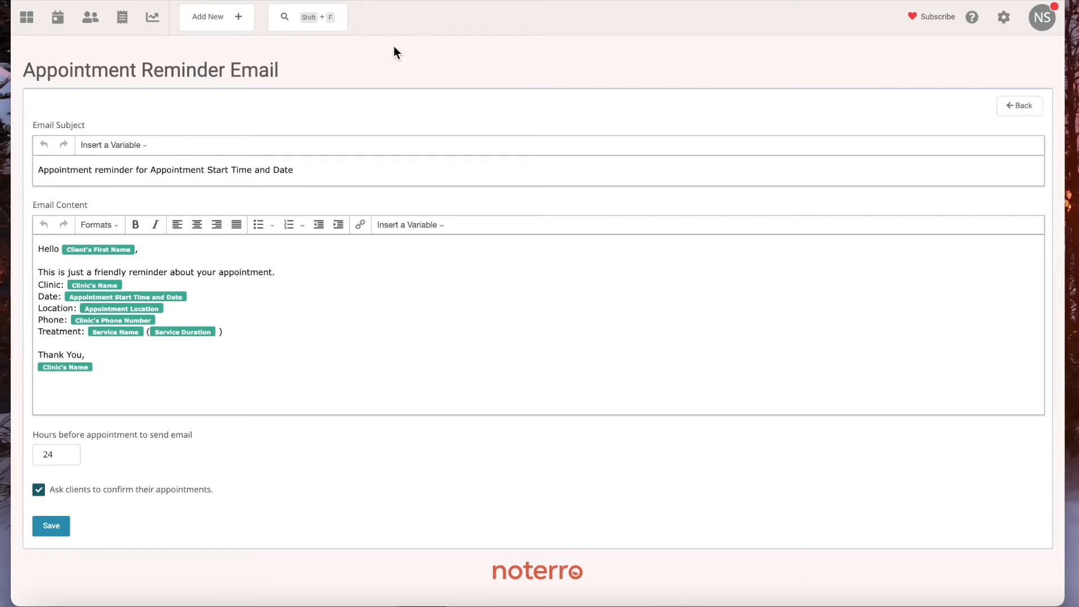
- Search for the client by first name and open the forms list in their profile
click(310, 22)
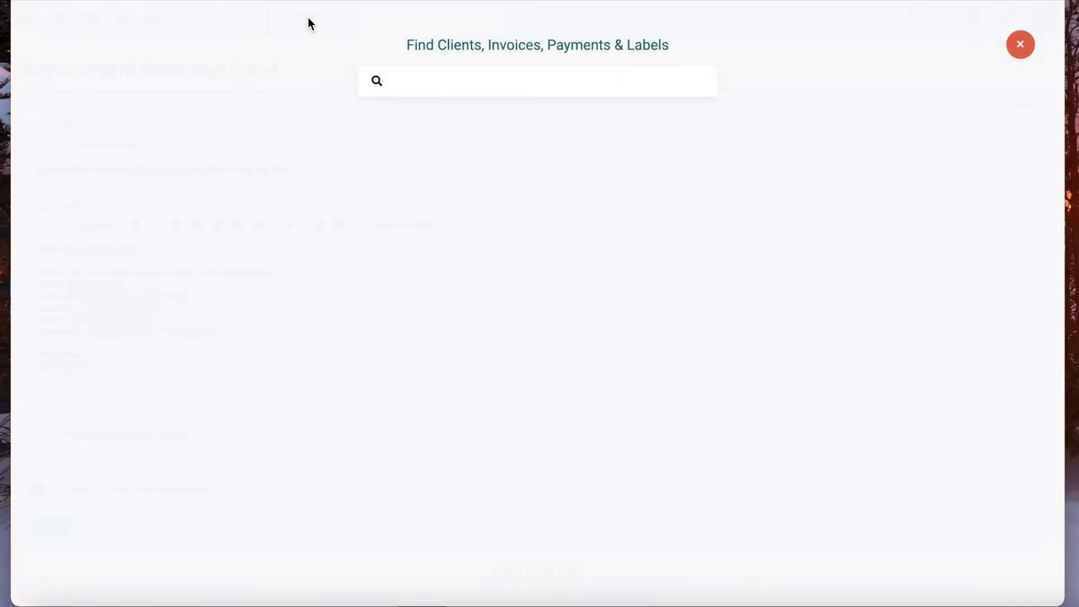
text(pat)
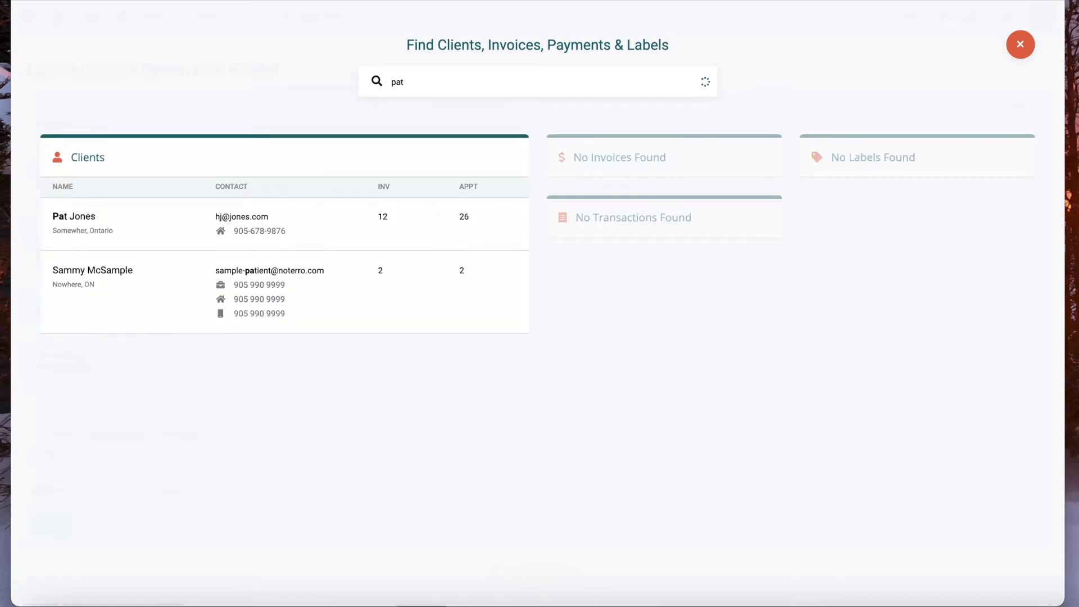
click(98, 225)
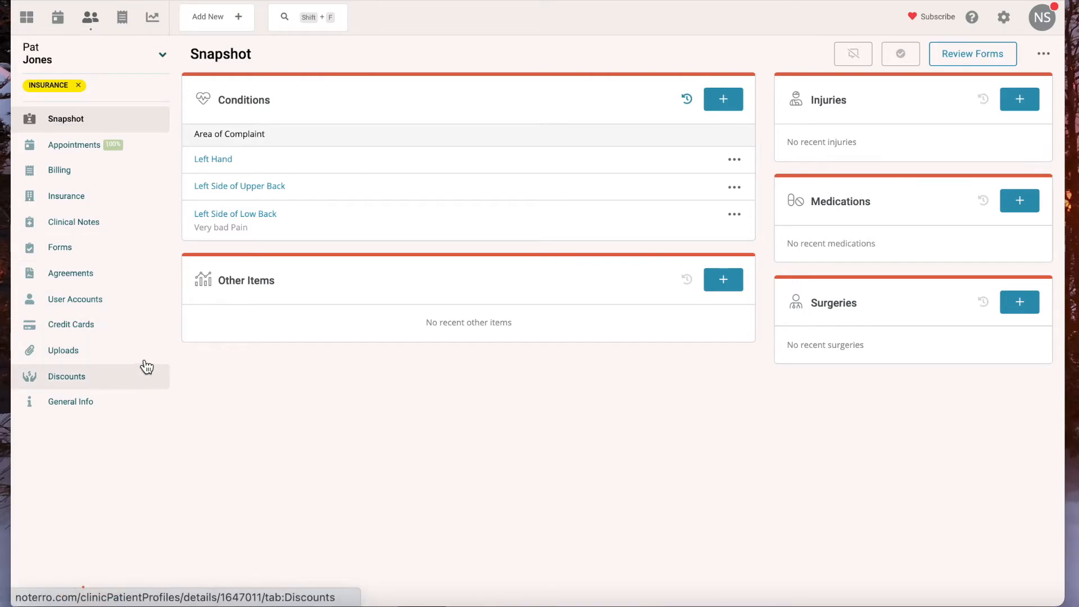
click(63, 251)
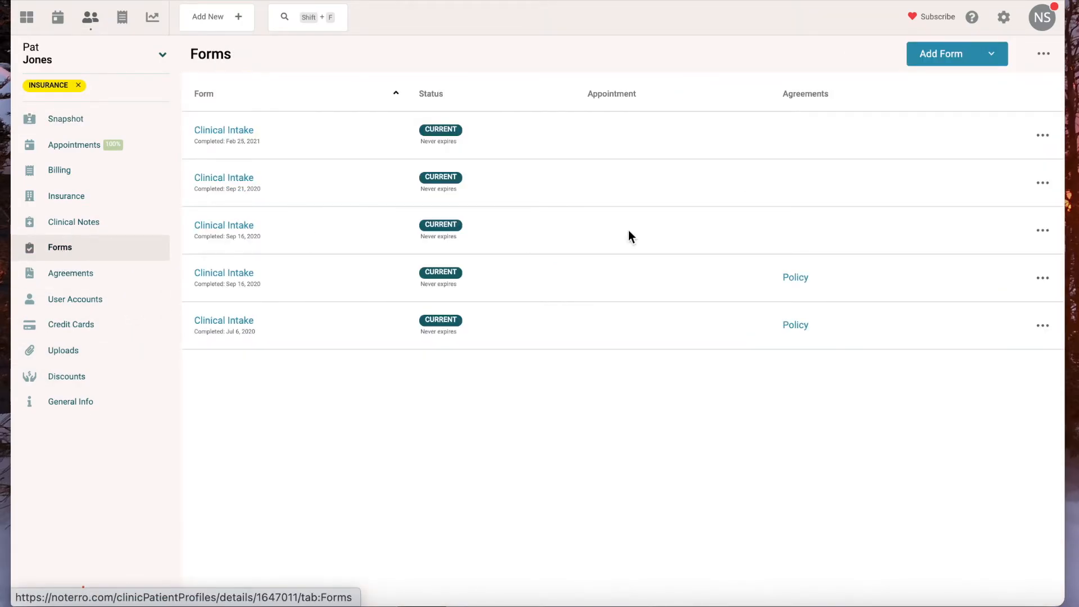
- Add the COVID-19 Patient Screening Guidance form to the client's profile with completion set to Complete Now, and look through the opened form
click(928, 58)
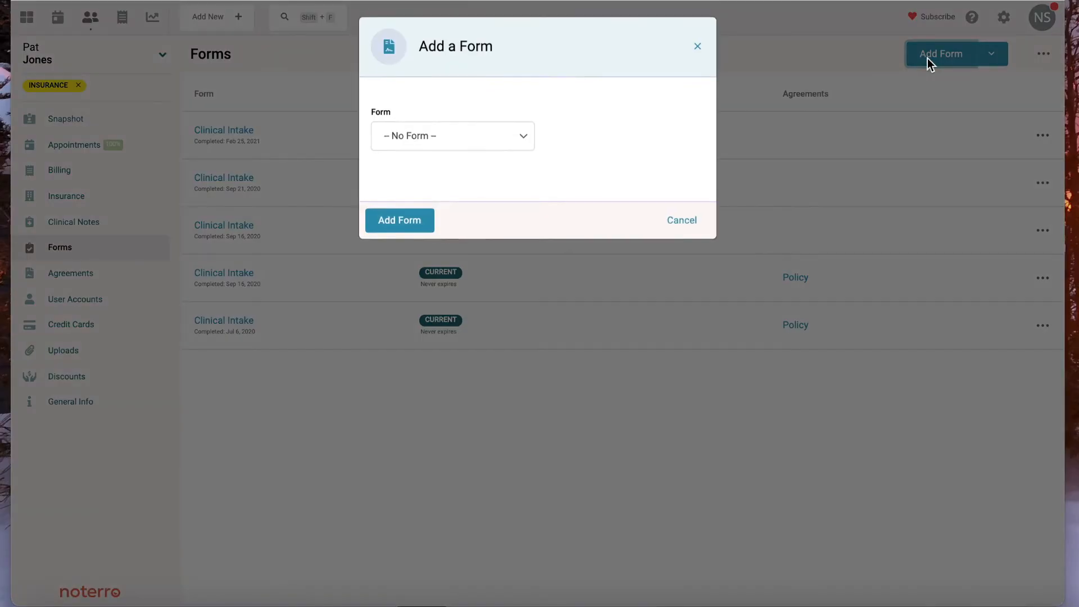
click(466, 140)
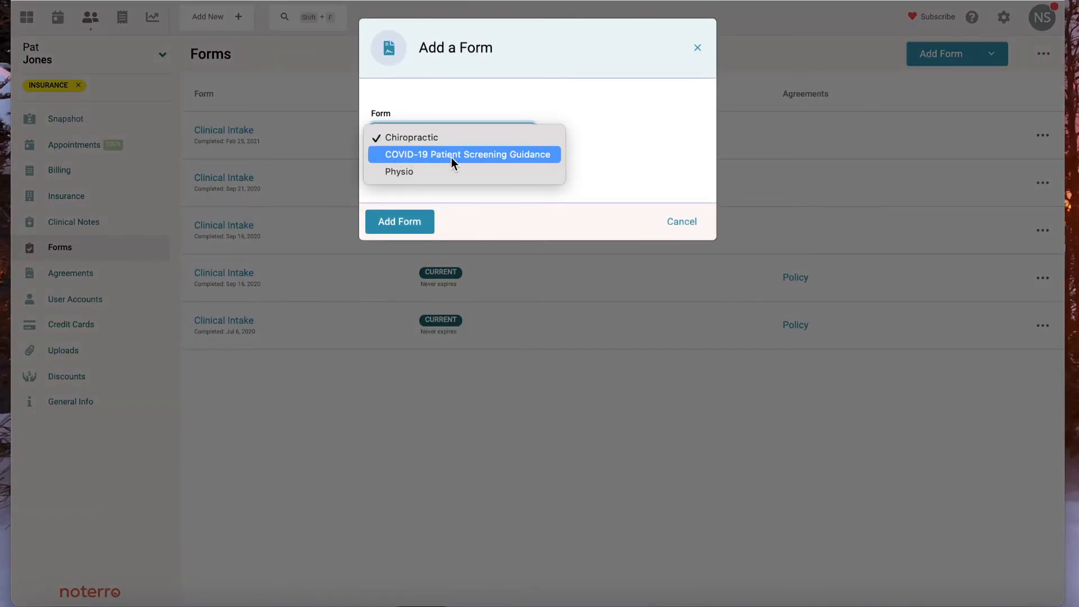
click(451, 157)
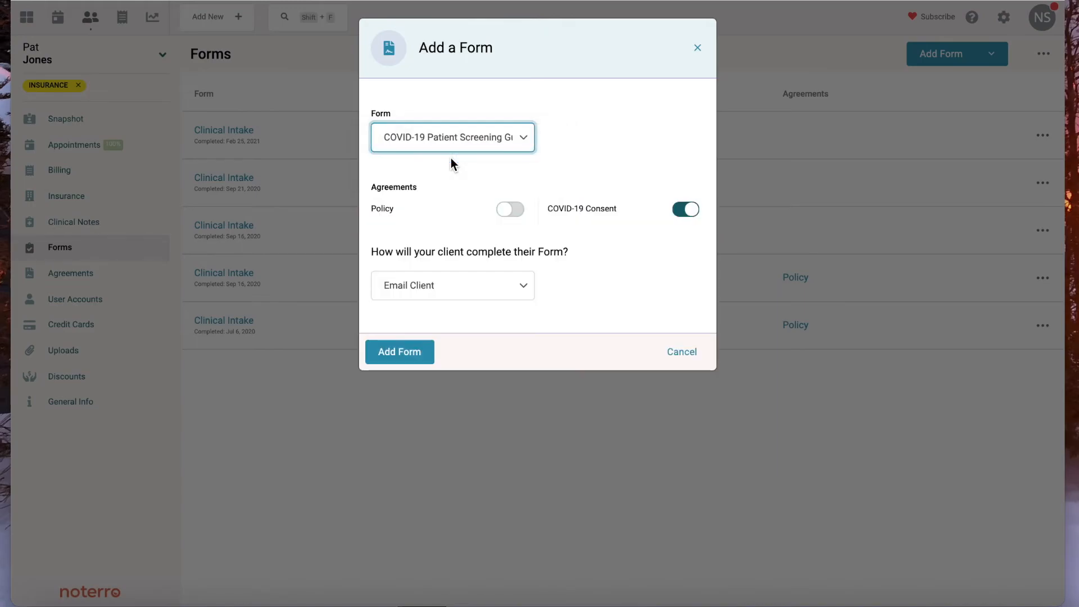
click(463, 288)
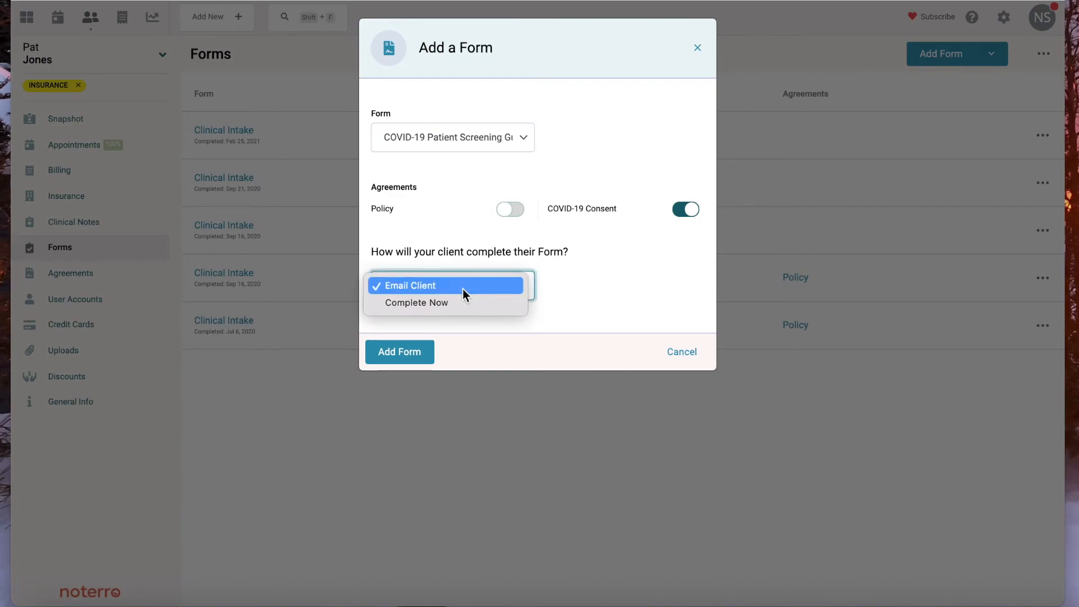
click(432, 304)
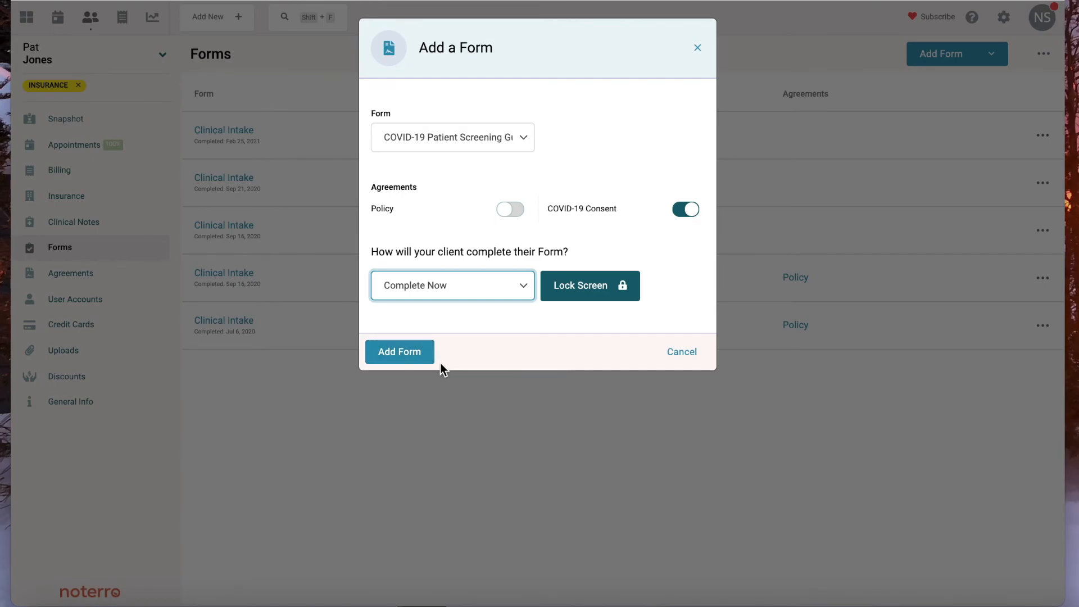
click(418, 358)
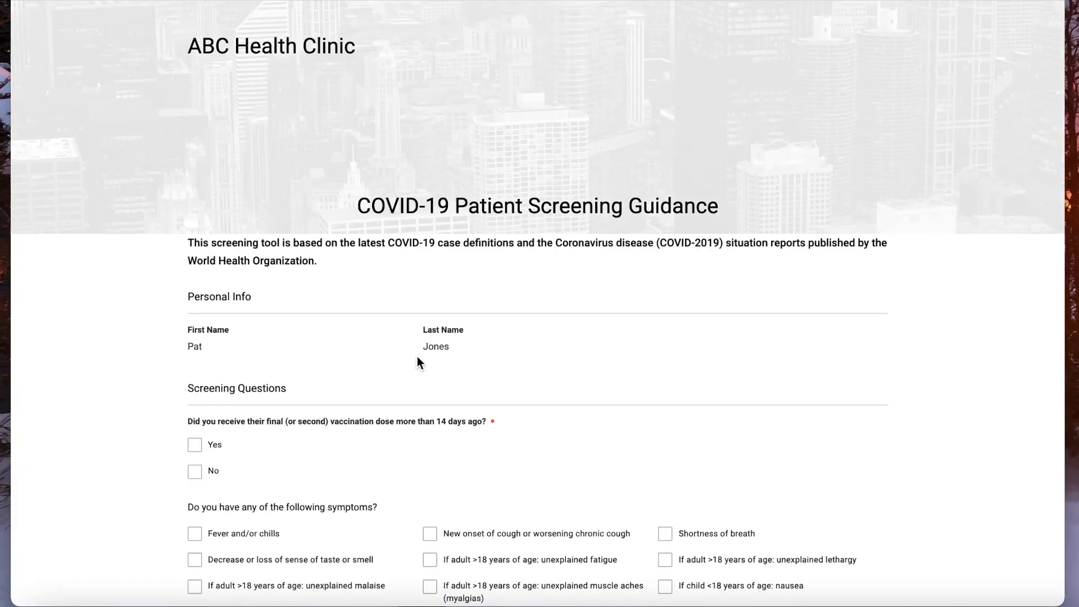
scroll(558, 294, down, 4)
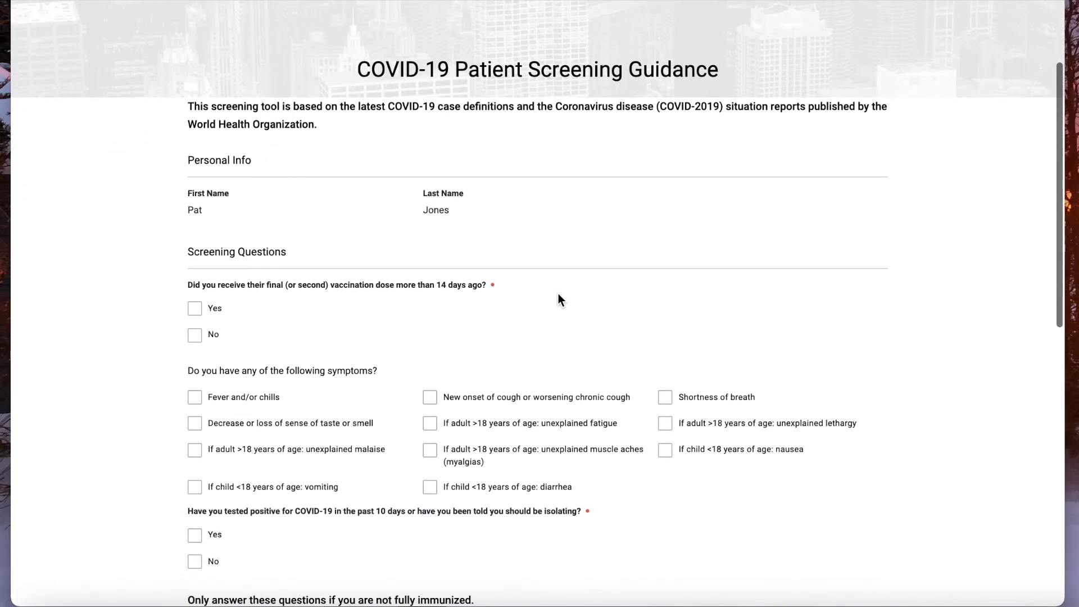
scroll(559, 293, down, 5)
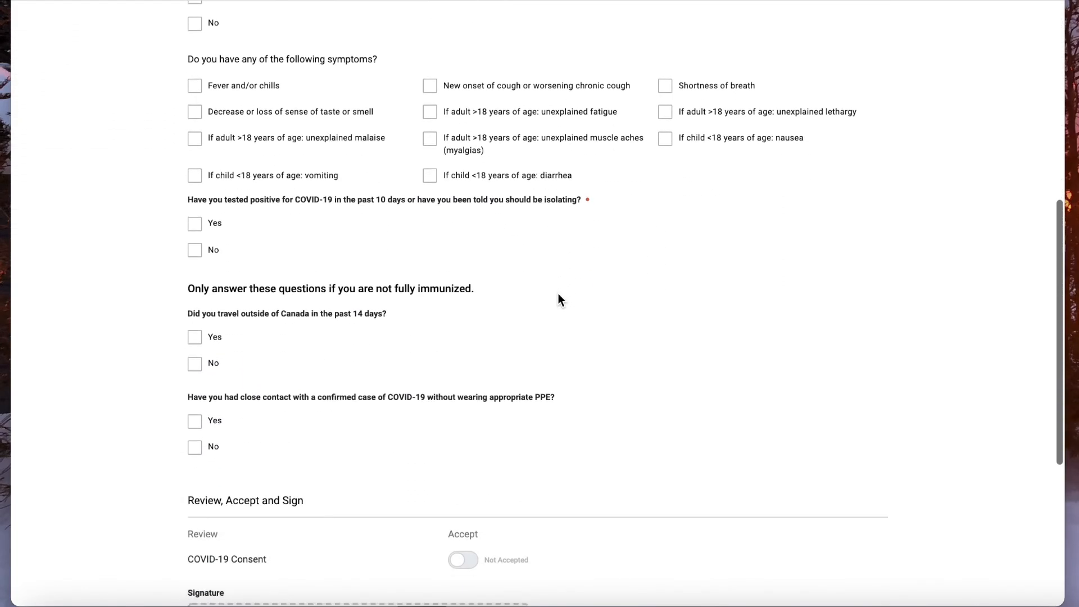
scroll(558, 293, up, 9)
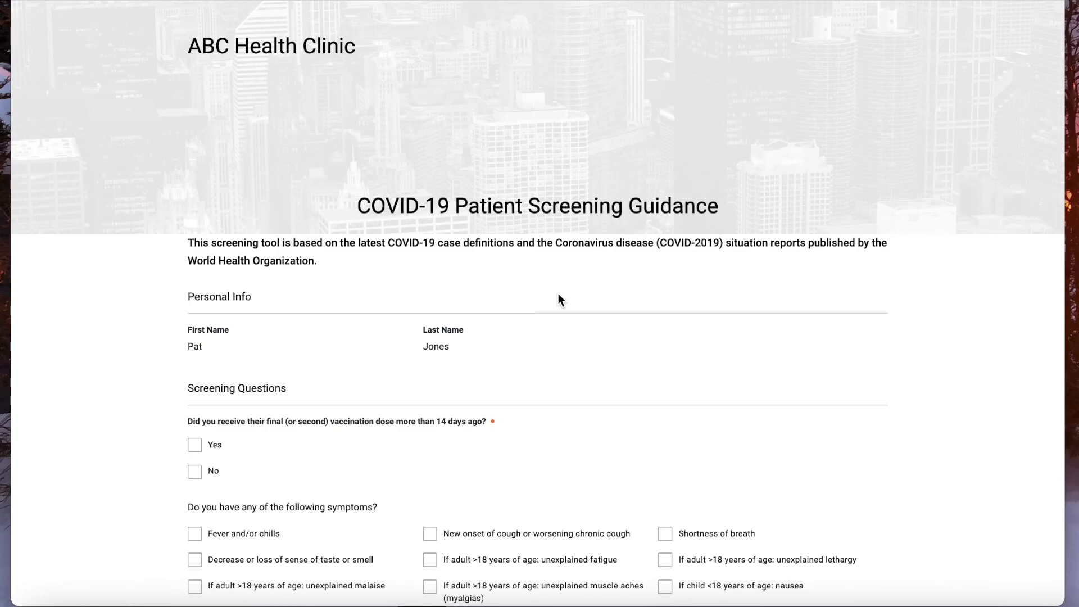